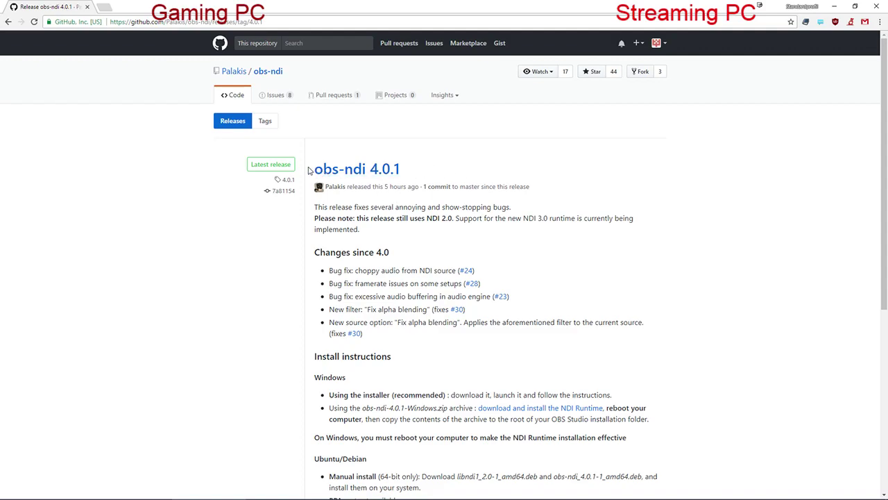
Highlight the obs-ndi 4.0.1 release title and the note about still using NDI 2.0.
{"action": "left_click_drag", "start_coordinate": [318, 156], "coordinate": [398, 153]}
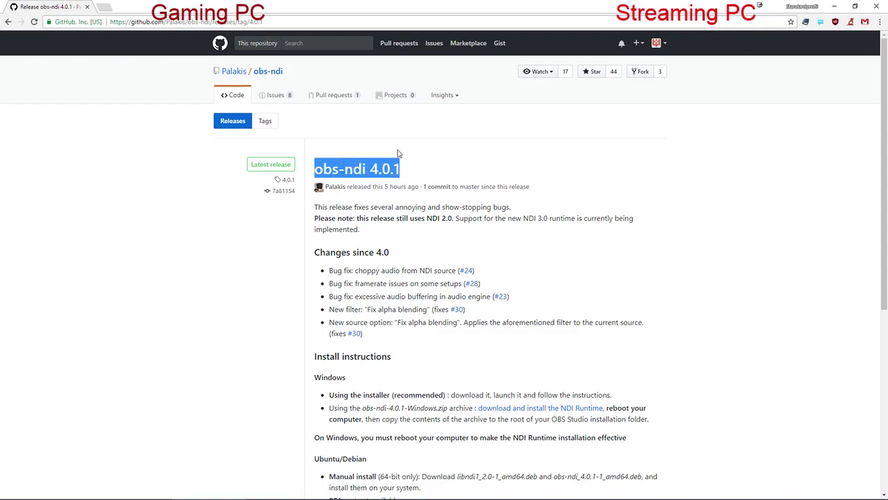
{"action": "left_click", "coordinate": [416, 168]}
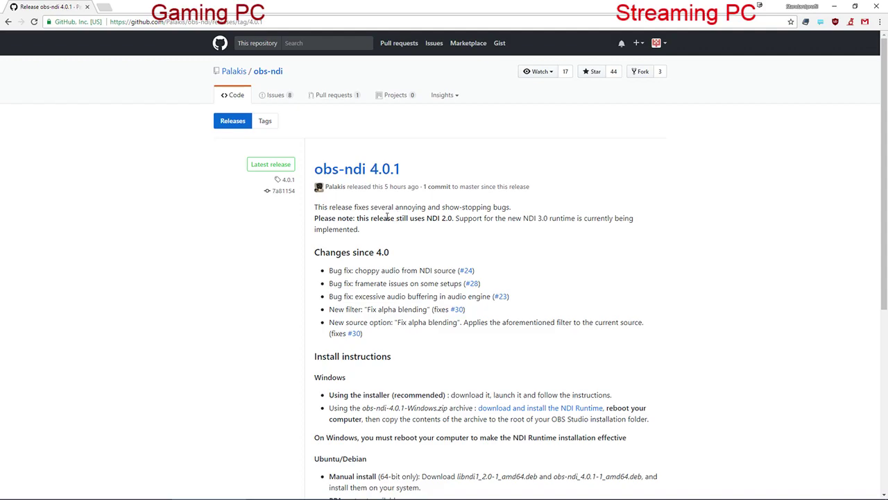
{"action": "left_click_drag", "start_coordinate": [372, 218], "coordinate": [454, 219]}
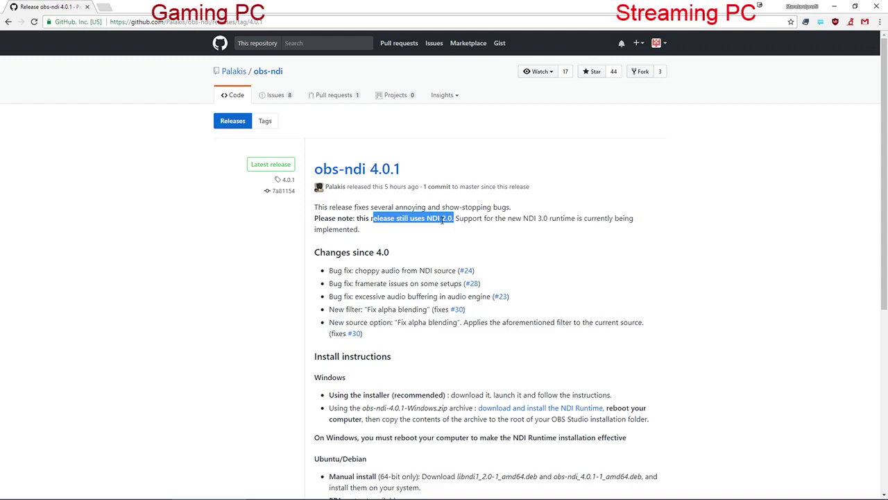
{"action": "left_click", "coordinate": [440, 222]}
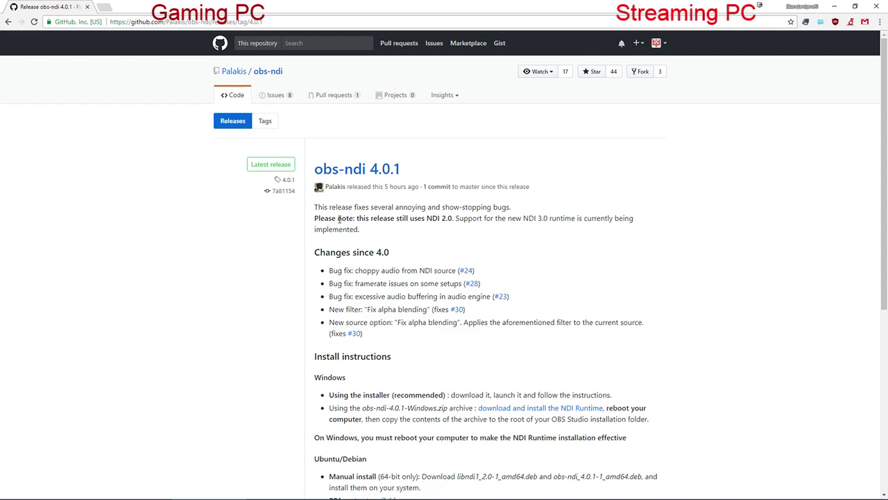
Scroll to the install instructions and highlight the obs-ndi-4.0.1-Windows-Installer.exe download link.
{"action": "scroll", "coordinate": [339, 235], "scroll_direction": "down", "scroll_amount": 2}
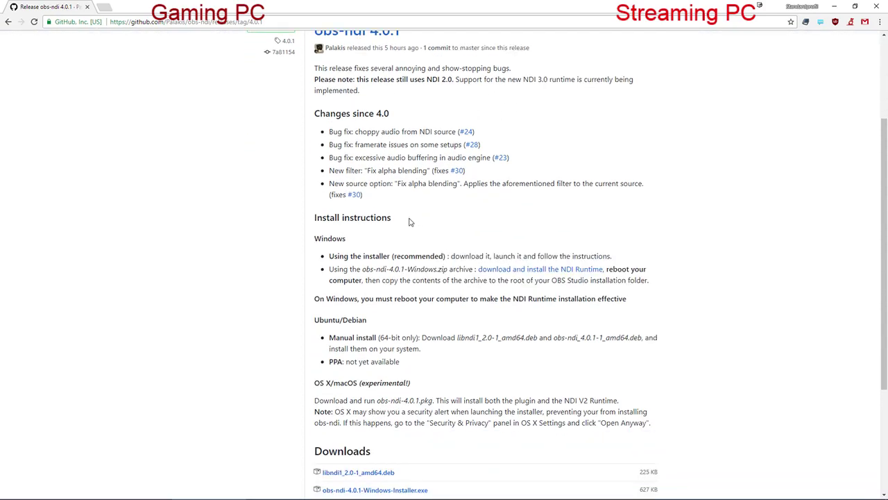
{"action": "scroll", "coordinate": [333, 208], "scroll_direction": "up", "scroll_amount": 2}
{"action": "scroll", "coordinate": [326, 174], "scroll_direction": "down", "scroll_amount": 3}
{"action": "left_click_drag", "start_coordinate": [326, 164], "coordinate": [459, 164]}
{"action": "scroll", "coordinate": [459, 163], "scroll_direction": "up", "scroll_amount": 2}
{"action": "scroll", "coordinate": [388, 229], "scroll_direction": "down", "scroll_amount": 3}
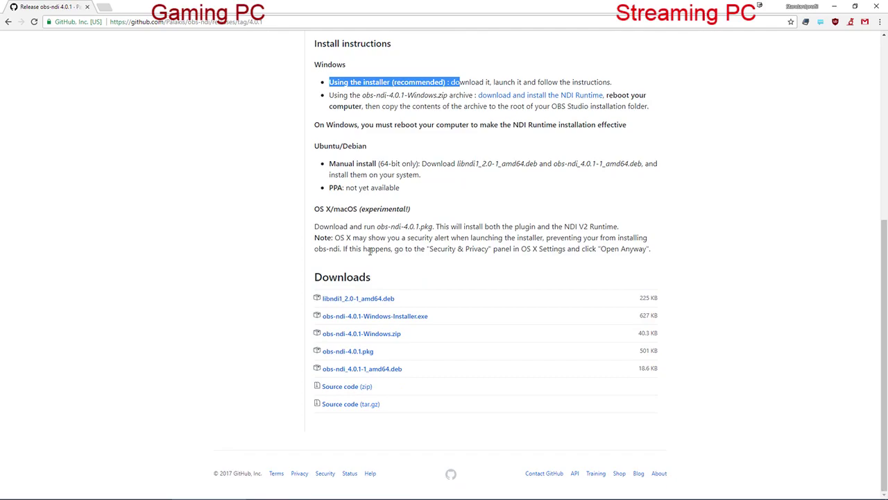
{"action": "left_click_drag", "start_coordinate": [476, 317], "coordinate": [319, 316]}
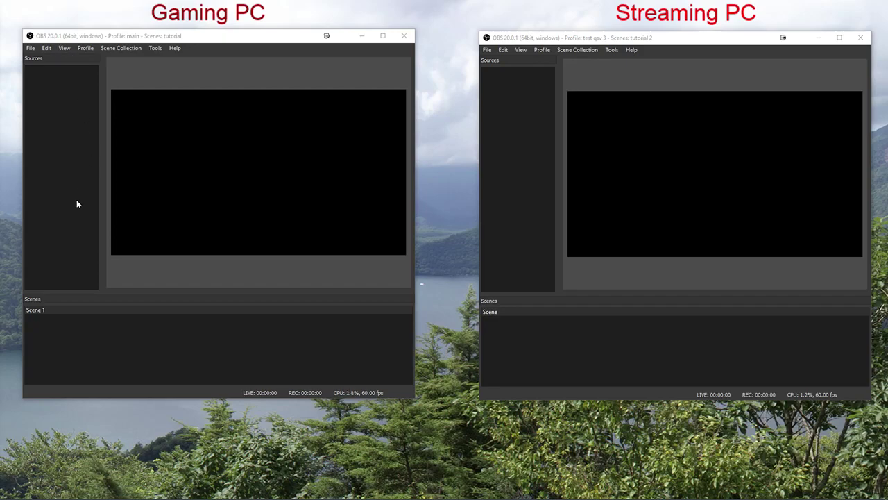
On the gaming PC, view the Sources Add choices, then open the NDI output settings.
{"action": "right_click", "coordinate": [77, 117]}
{"action": "mouse_move", "coordinate": [103, 122]}
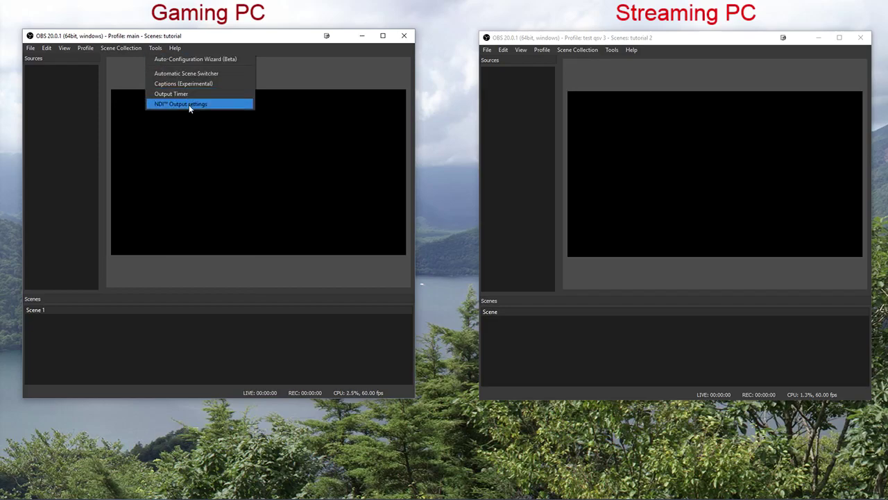
{"action": "left_click", "coordinate": [189, 105]}
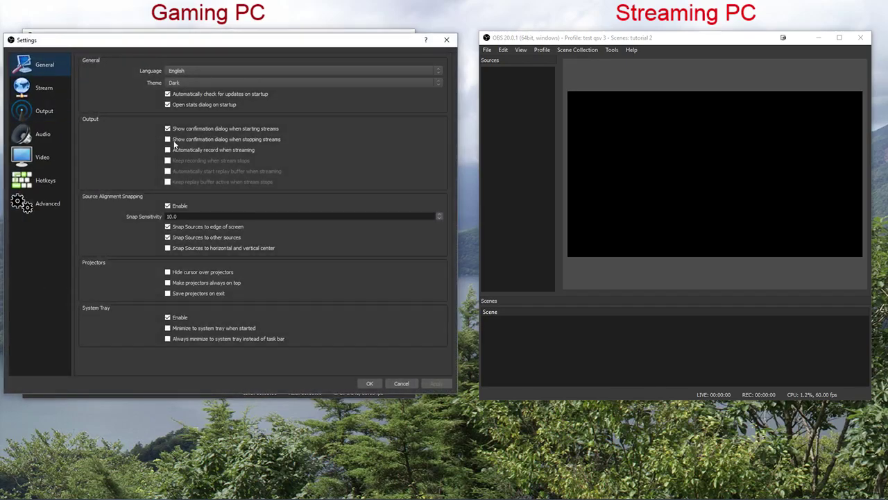
Set the gaming PC's Video output (scaled) resolution to 1920x1080 and save the settings.
{"action": "left_click", "coordinate": [46, 160]}
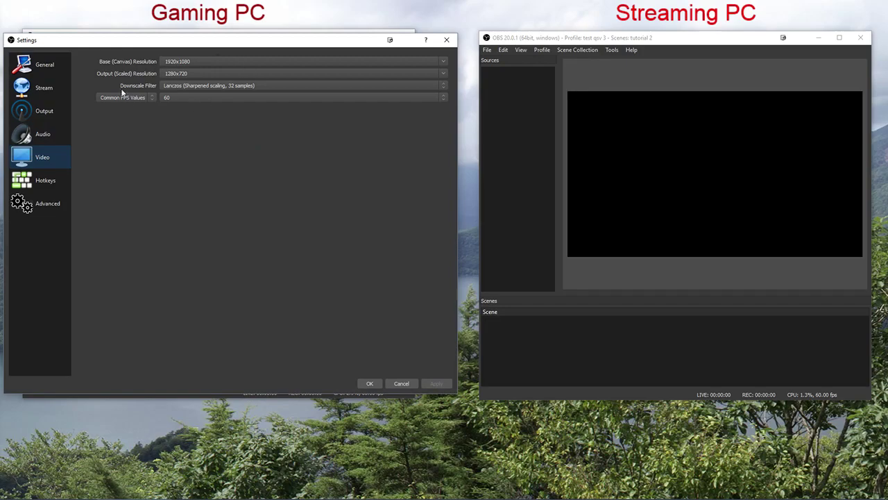
{"action": "left_click", "coordinate": [442, 75]}
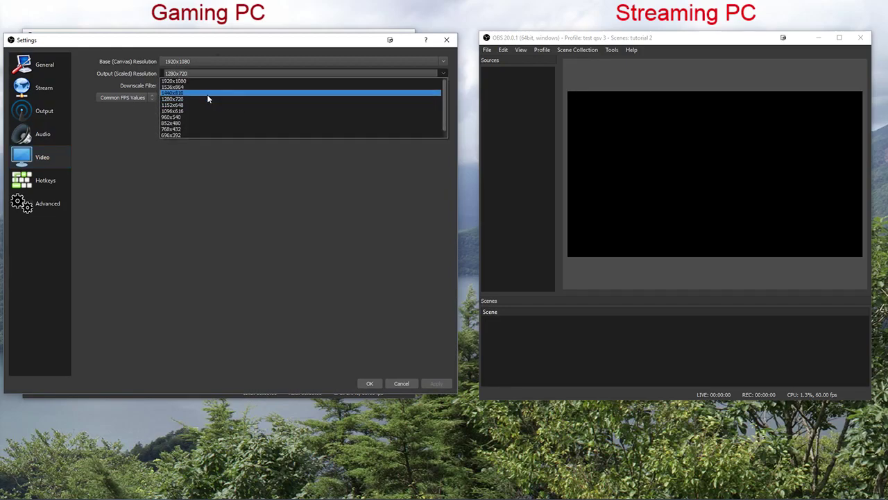
{"action": "left_click", "coordinate": [195, 85]}
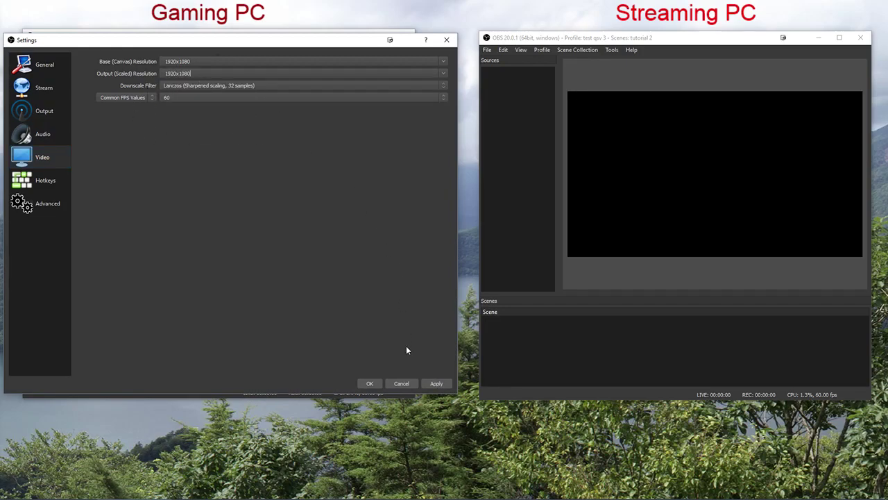
{"action": "left_click", "coordinate": [401, 383]}
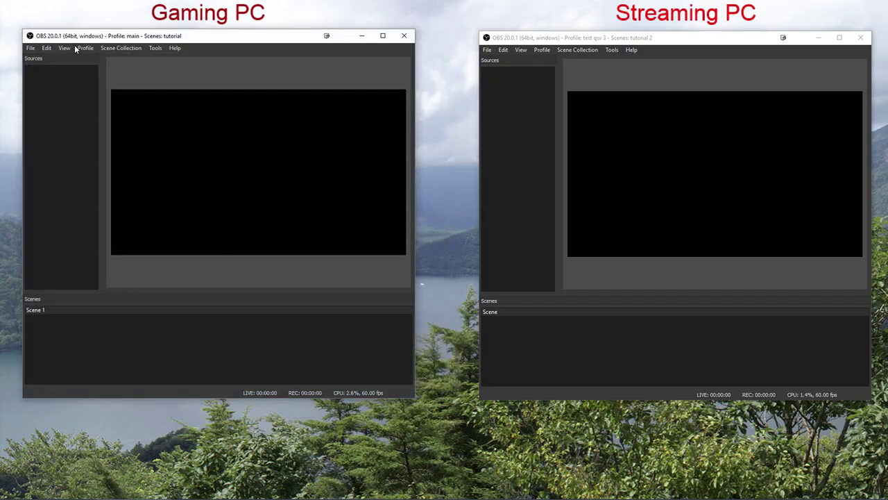
{"action": "left_click", "coordinate": [65, 49]}
{"action": "left_click", "coordinate": [65, 49]}
{"action": "left_click", "coordinate": [155, 48]}
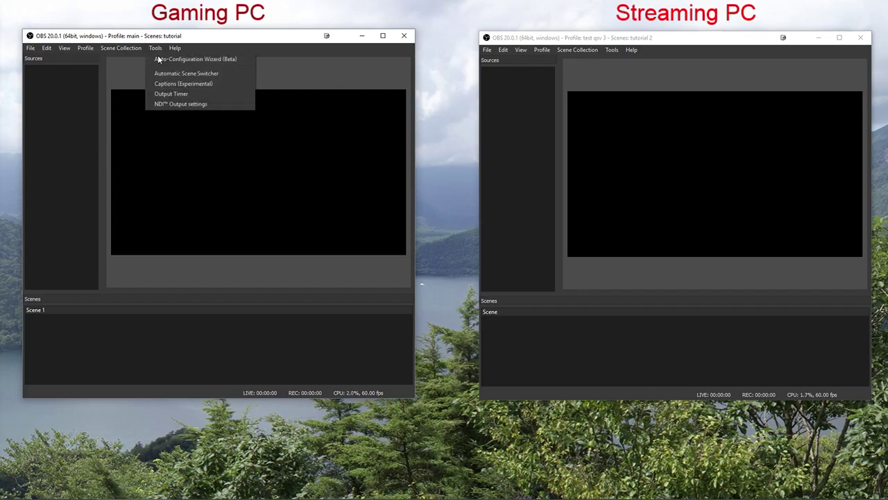
{"action": "left_click", "coordinate": [182, 106]}
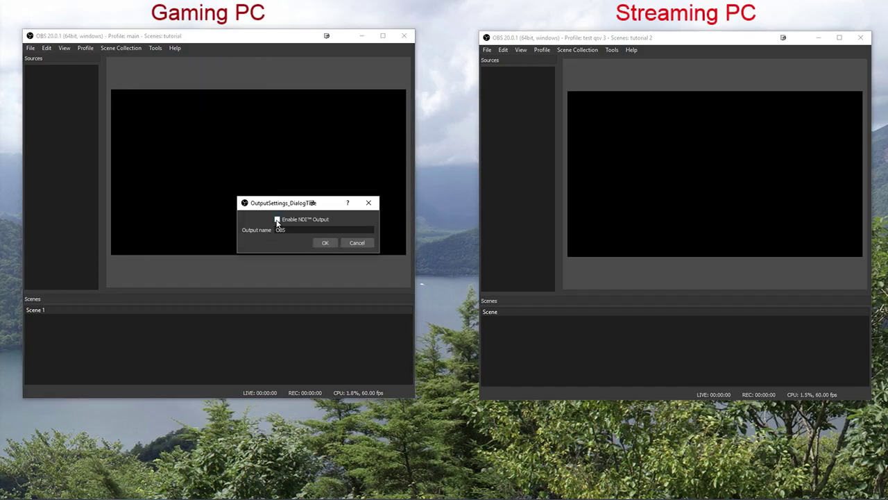
{"action": "left_click", "coordinate": [353, 244]}
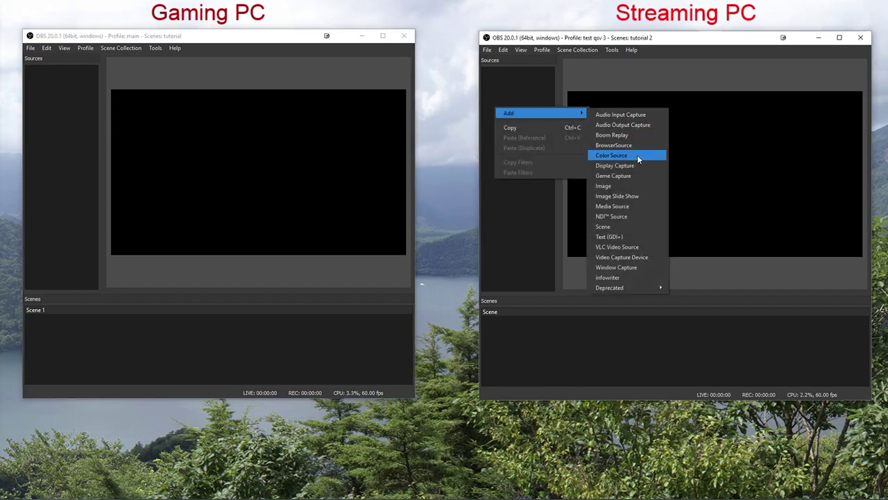
Add an NDI Source on the streaming PC set to the gaming PC's (OBS) feed.
{"action": "left_click", "coordinate": [618, 216]}
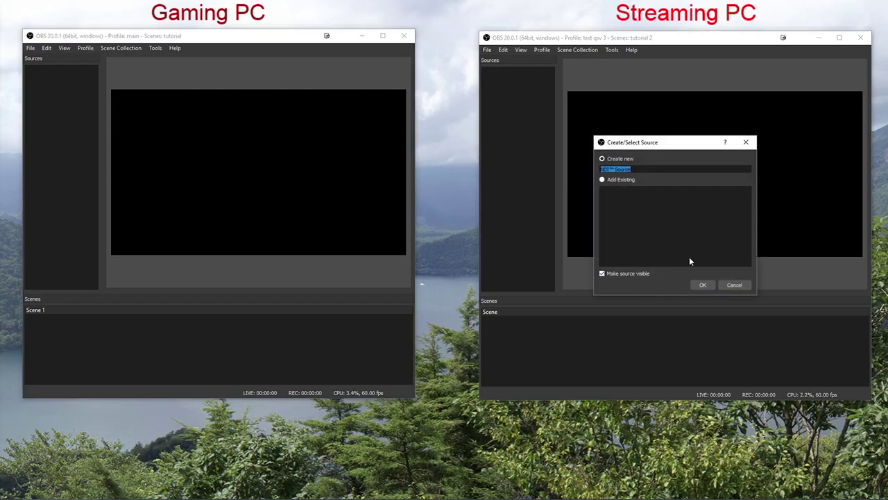
{"action": "left_click", "coordinate": [701, 284]}
{"action": "left_click", "coordinate": [621, 317]}
{"action": "left_click", "coordinate": [639, 321]}
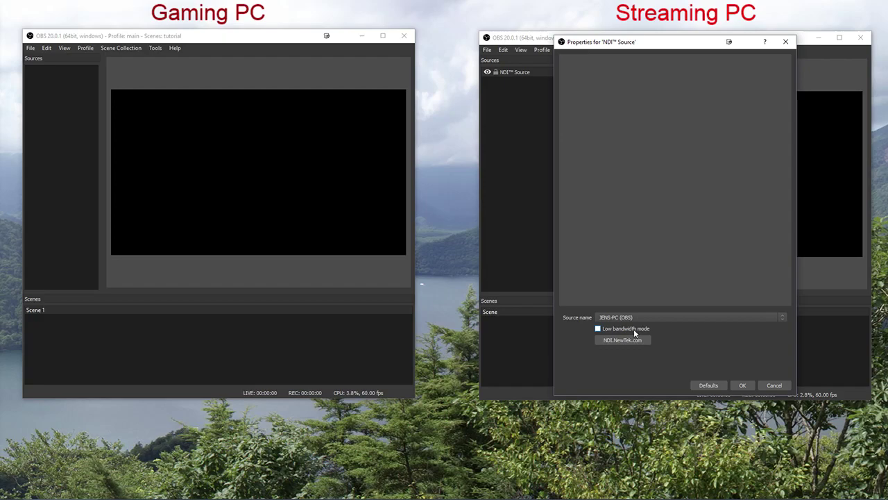
{"action": "left_click", "coordinate": [742, 385]}
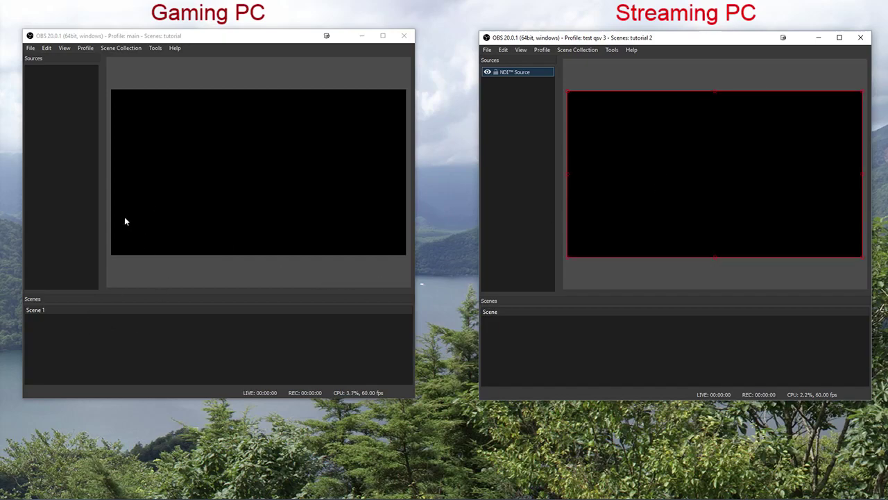
Add a Text (GDI+) source reading 'trytrytryrtyre' to the gaming PC scene.
{"action": "right_click", "coordinate": [68, 160]}
{"action": "mouse_move", "coordinate": [85, 163]}
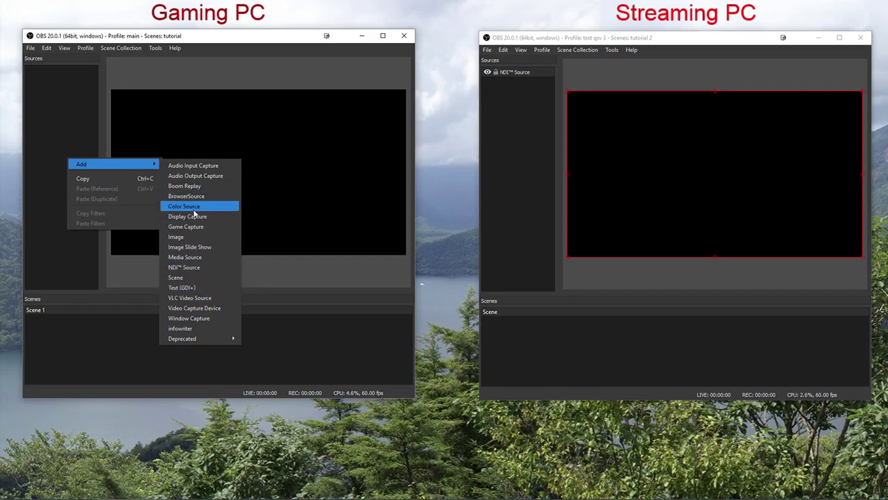
{"action": "left_click", "coordinate": [190, 288]}
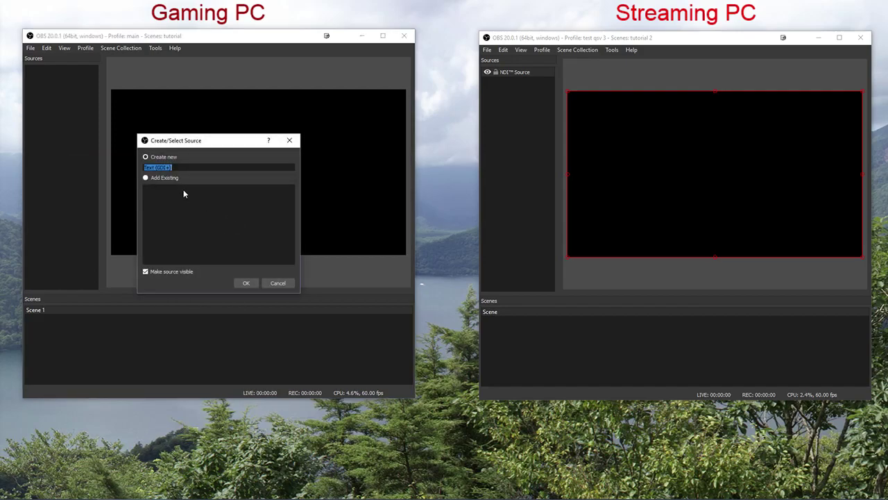
{"action": "left_click", "coordinate": [246, 283]}
{"action": "type", "text": "trytrytryrtyre"}
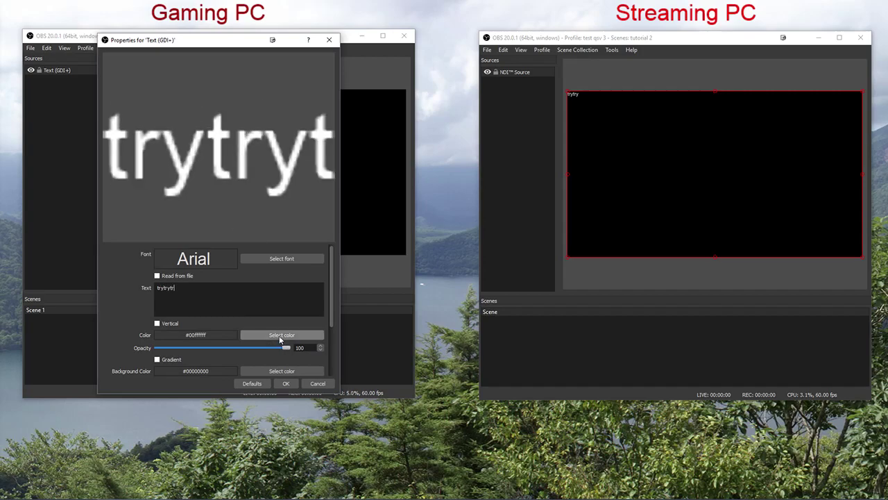
{"action": "left_click", "coordinate": [286, 383]}
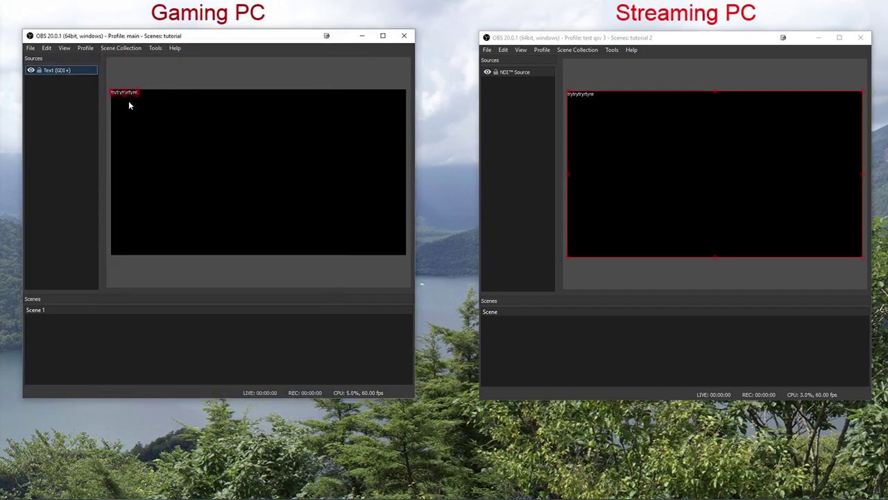
Enlarge the text and move it to the upper centre of the gaming PC canvas.
{"action": "left_click_drag", "start_coordinate": [136, 98], "coordinate": [204, 182]}
{"action": "left_click_drag", "start_coordinate": [701, 189], "coordinate": [682, 191]}
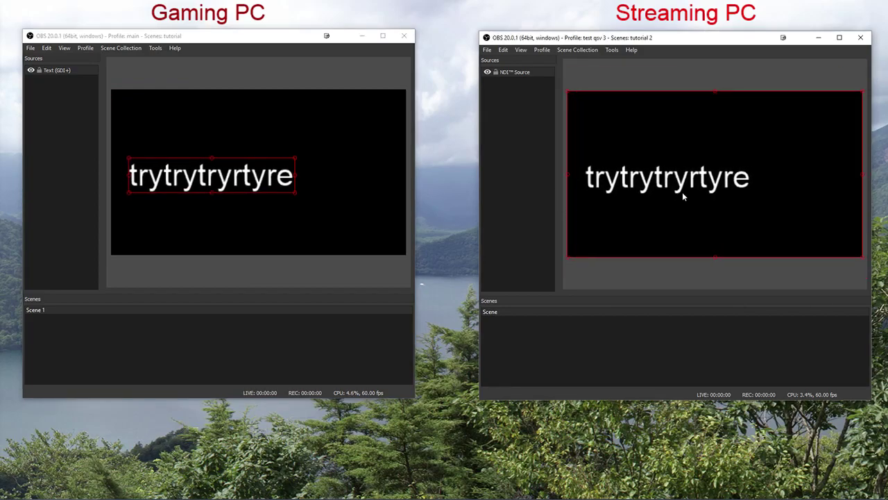
{"action": "left_click_drag", "start_coordinate": [197, 182], "coordinate": [218, 160]}
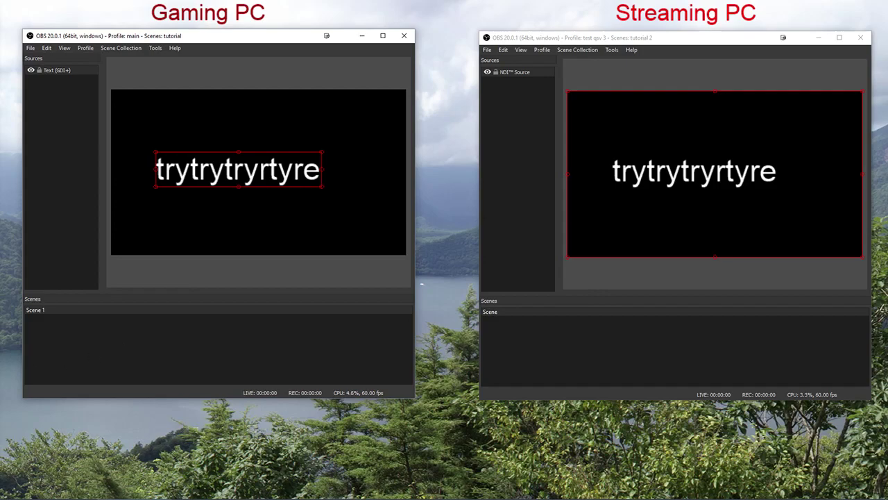
{"action": "left_click_drag", "start_coordinate": [34, 309], "coordinate": [109, 339]}
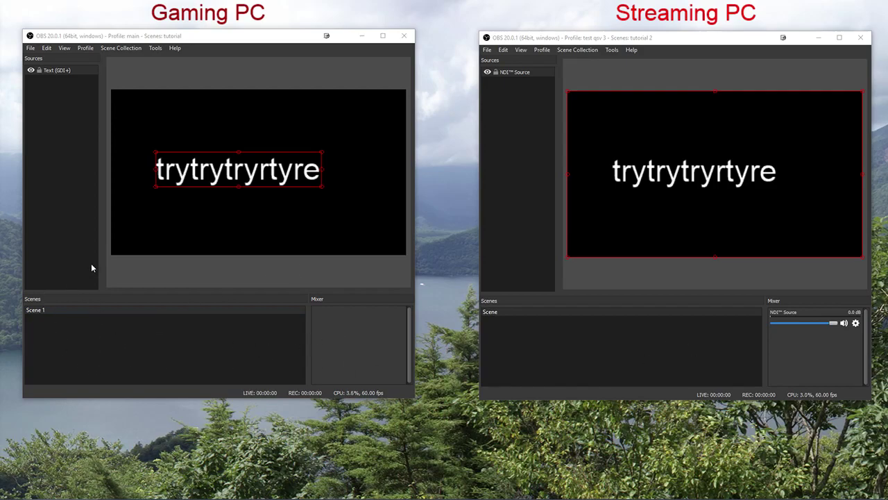
Add an Audio Input Capture source using the CABLE-A Output device to the gaming PC scene.
{"action": "right_click", "coordinate": [63, 150]}
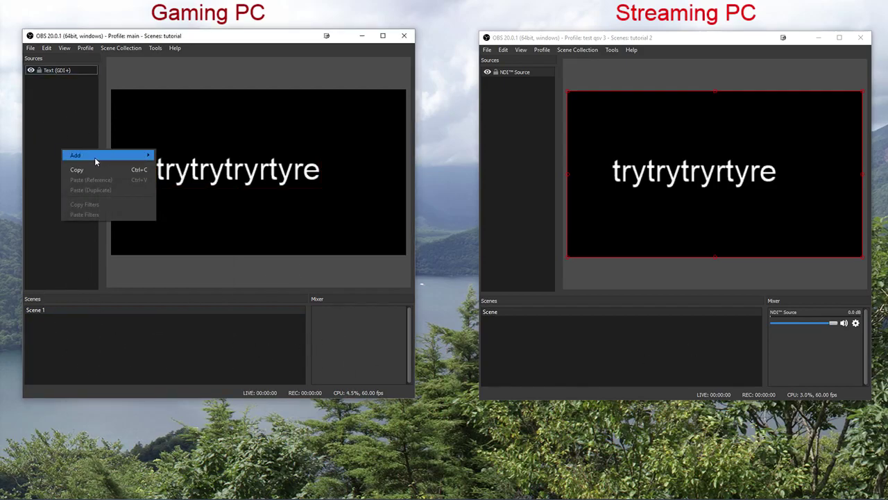
{"action": "mouse_move", "coordinate": [95, 156]}
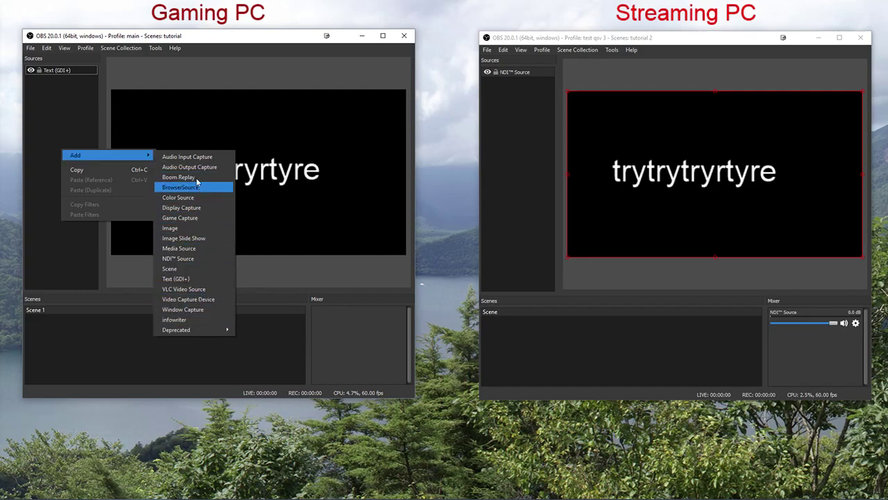
{"action": "left_click", "coordinate": [208, 156]}
{"action": "left_click", "coordinate": [245, 281]}
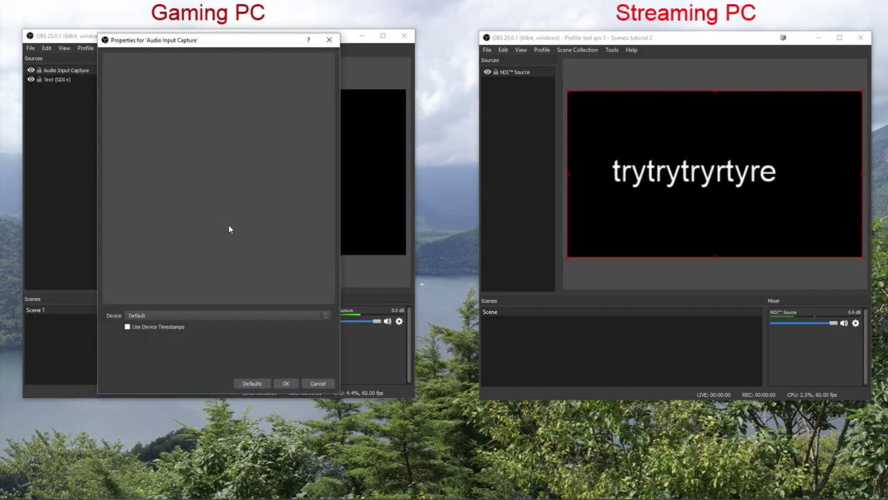
{"action": "left_click", "coordinate": [172, 316]}
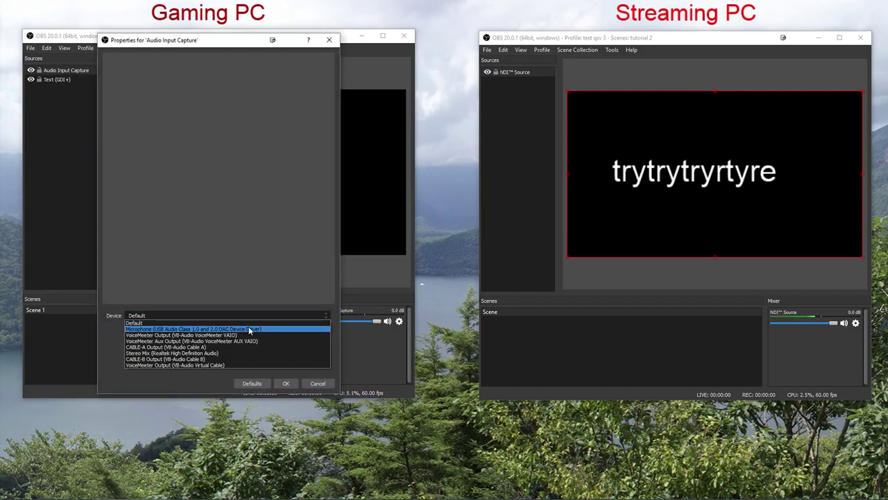
{"action": "left_click", "coordinate": [240, 347]}
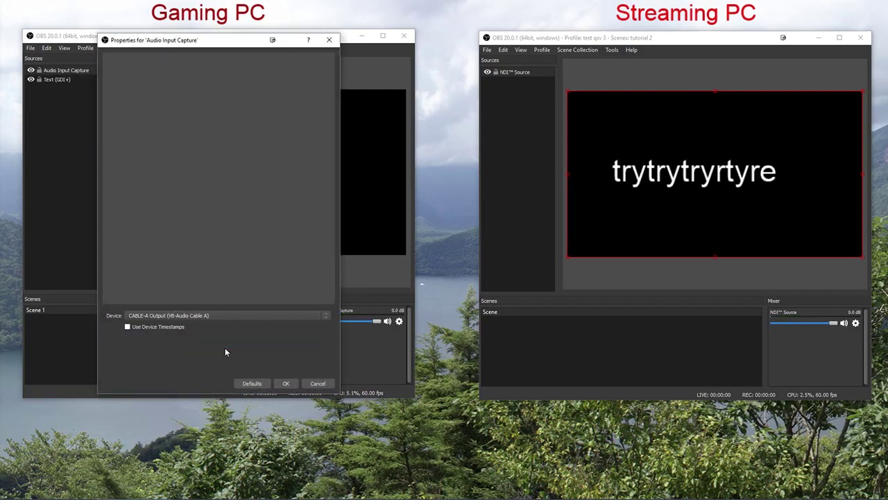
{"action": "left_click", "coordinate": [284, 383]}
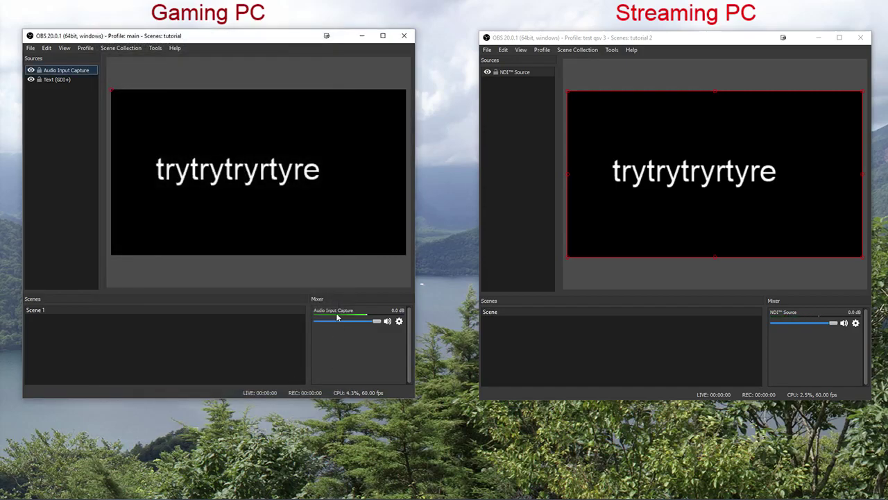
Adjust the audio input's mixer slider, ending near full volume at about -1.3 dB.
{"action": "left_click", "coordinate": [368, 325]}
{"action": "left_click_drag", "start_coordinate": [376, 321], "coordinate": [316, 323]}
{"action": "left_click_drag", "start_coordinate": [316, 322], "coordinate": [380, 321]}
{"action": "left_click", "coordinate": [155, 50]}
{"action": "left_click", "coordinate": [174, 93]}
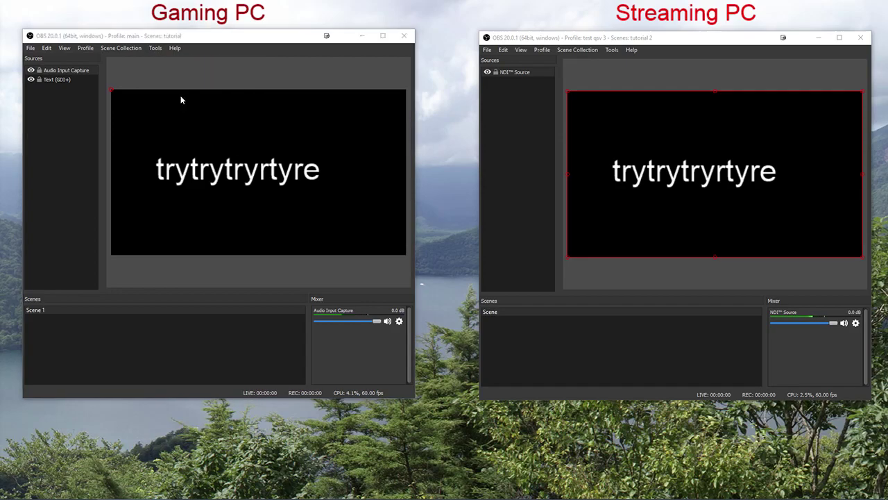
{"action": "left_click", "coordinate": [347, 167]}
{"action": "left_click", "coordinate": [155, 48]}
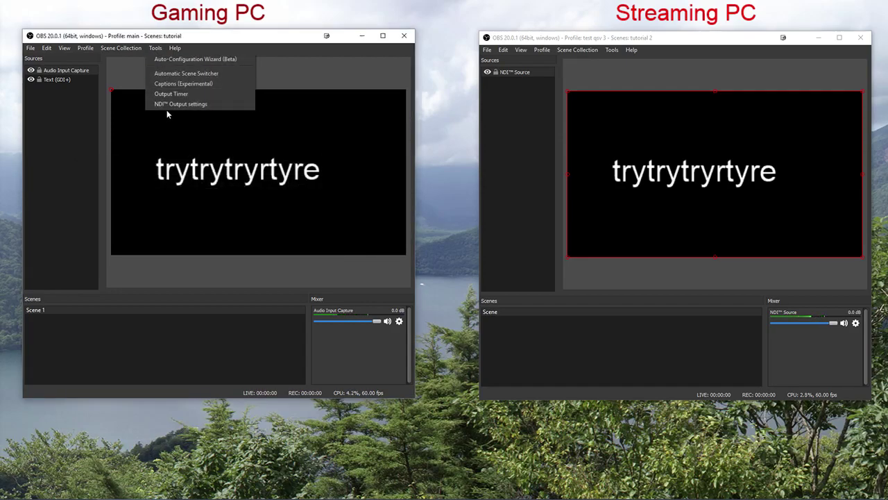
{"action": "left_click", "coordinate": [169, 107]}
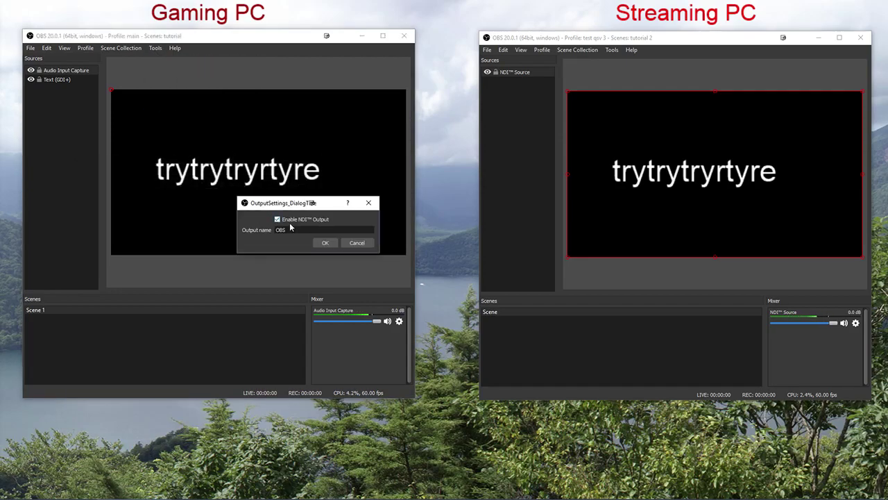
{"action": "left_click", "coordinate": [358, 243]}
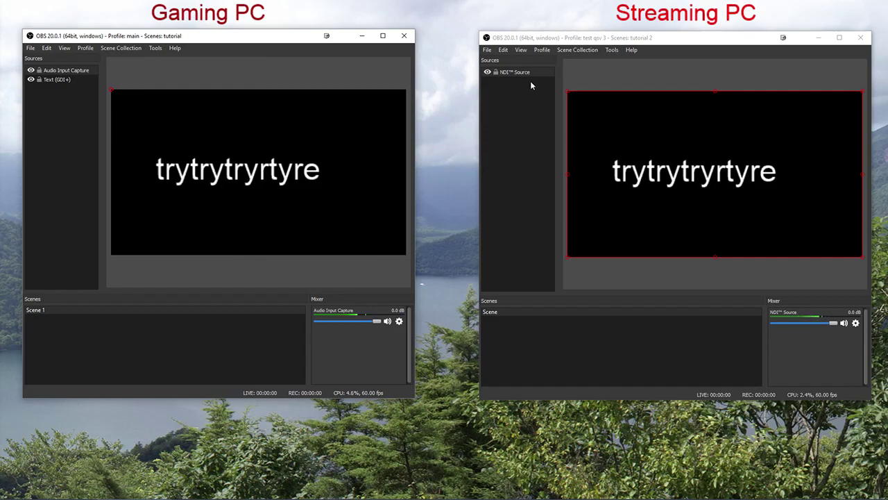
{"action": "right_click", "coordinate": [511, 121]}
{"action": "mouse_move", "coordinate": [528, 128]}
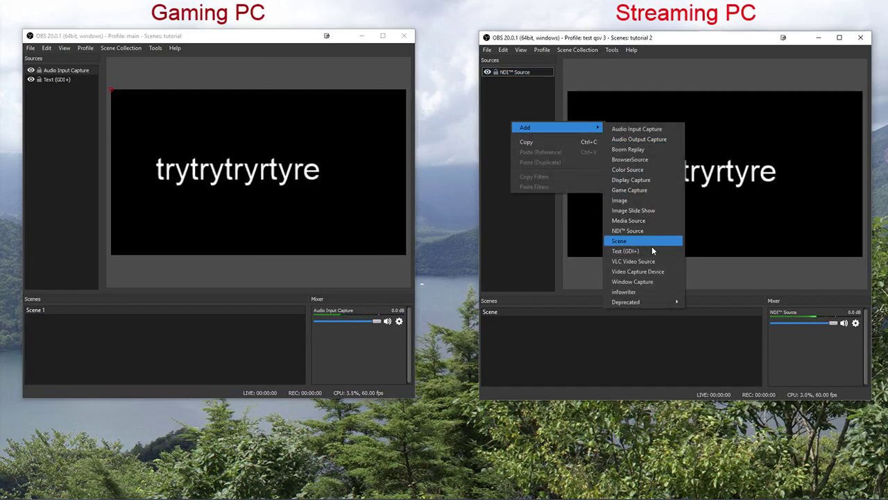
{"action": "left_click", "coordinate": [534, 236]}
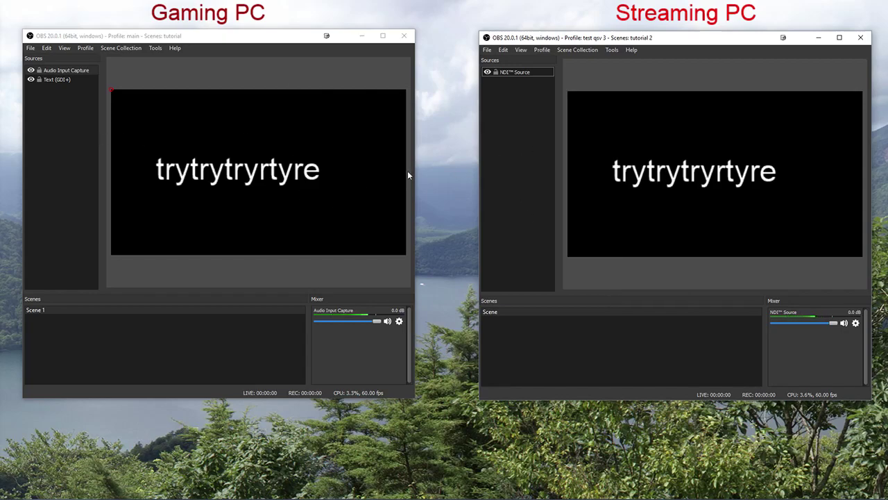